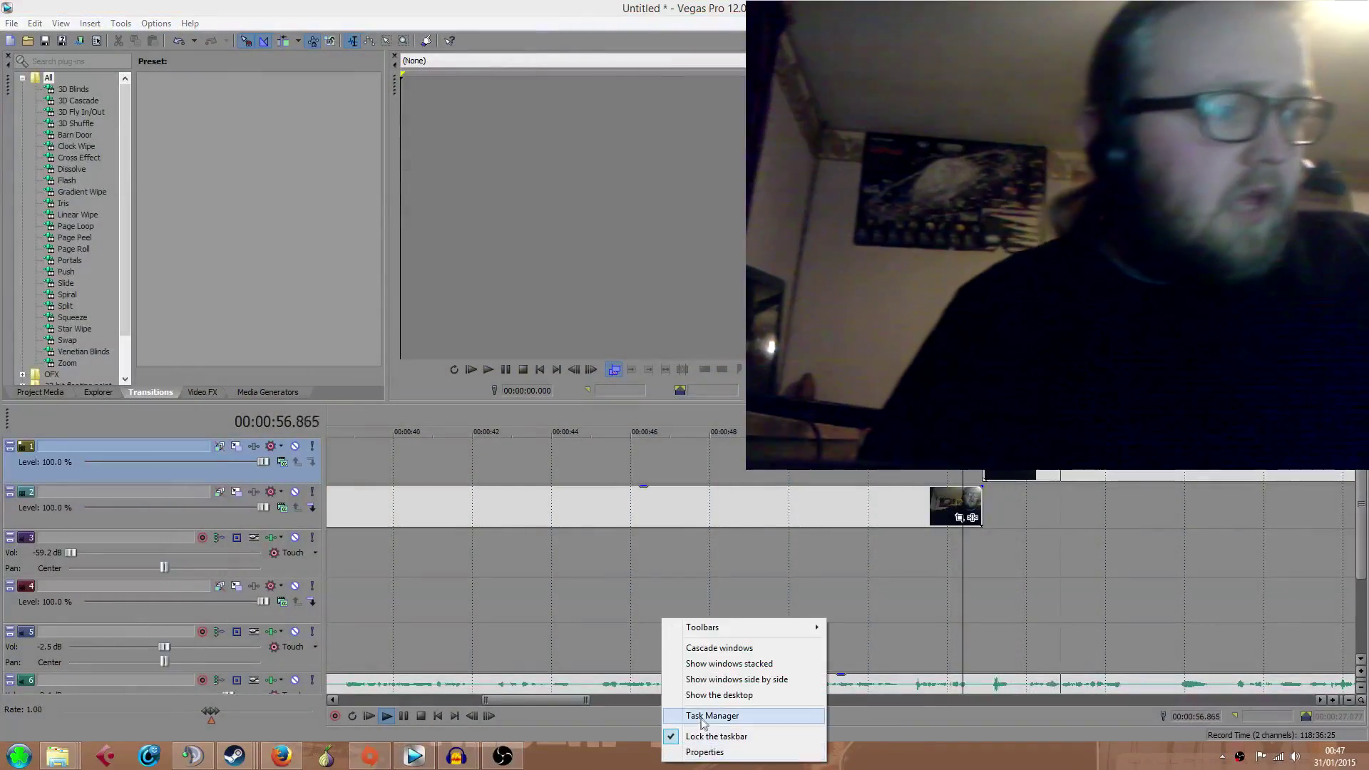
# Step: Show the desktop, then reach the System information page from This PC's context options in Start
pyautogui.click(709, 702)
pyautogui.press('super')
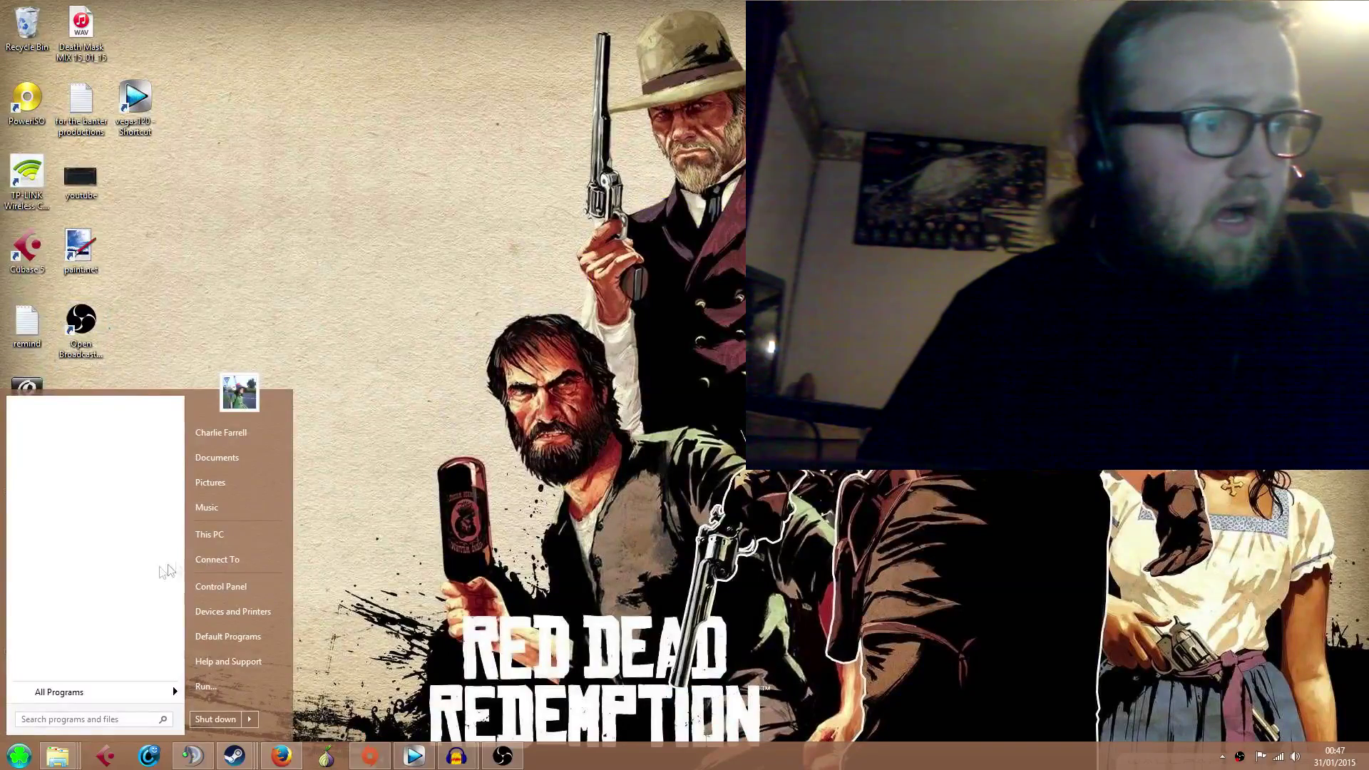
pyautogui.rightClick(208, 539)
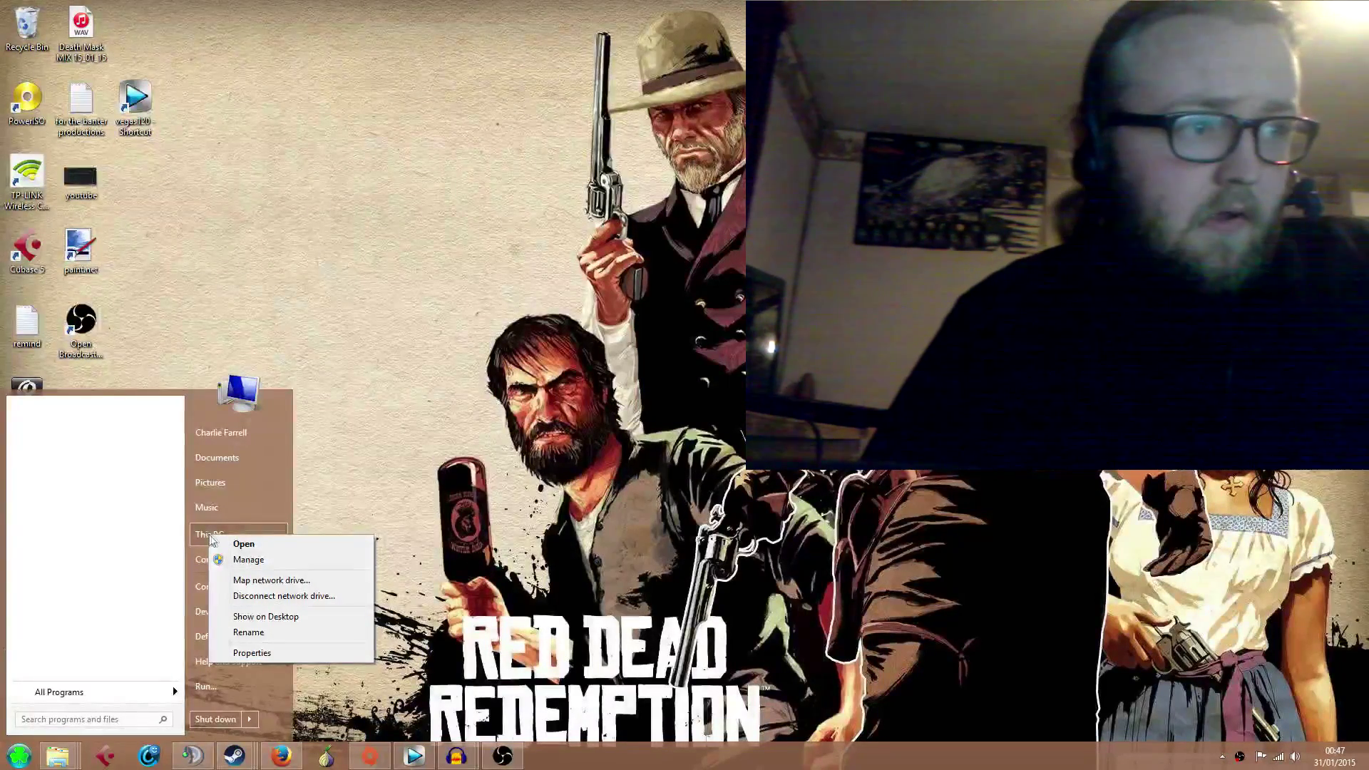
pyautogui.click(252, 653)
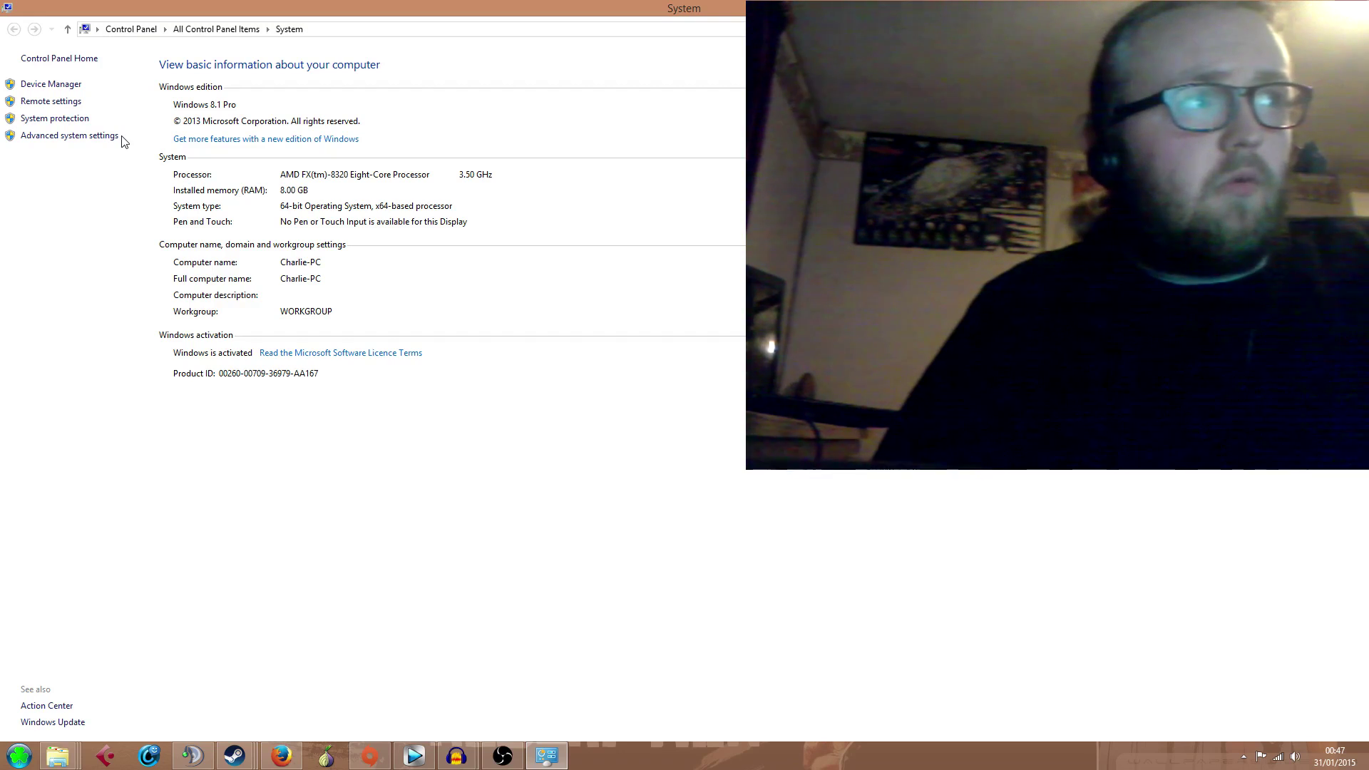
# Step: Reach the Virtual Memory settings via Advanced system settings and Performance Options, selecting drive C
pyautogui.click(41, 142)
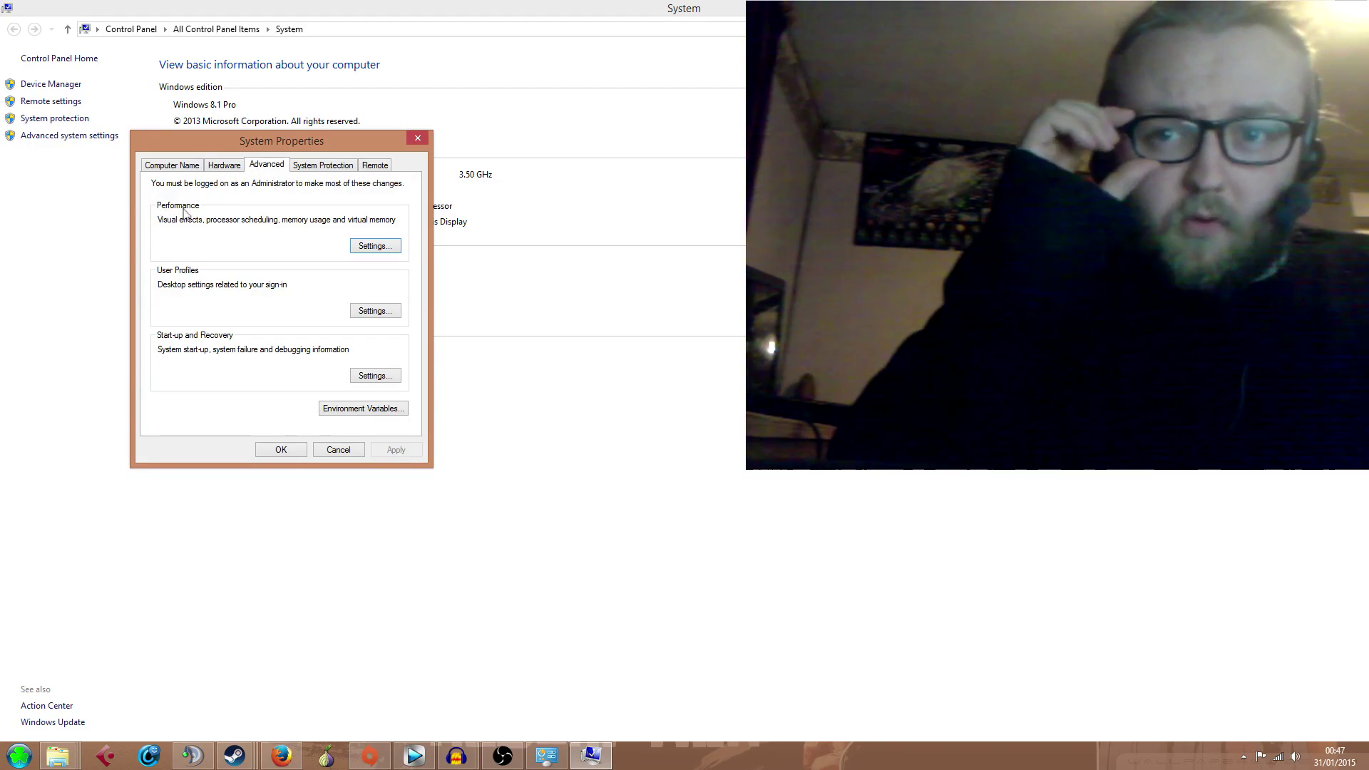
pyautogui.click(362, 246)
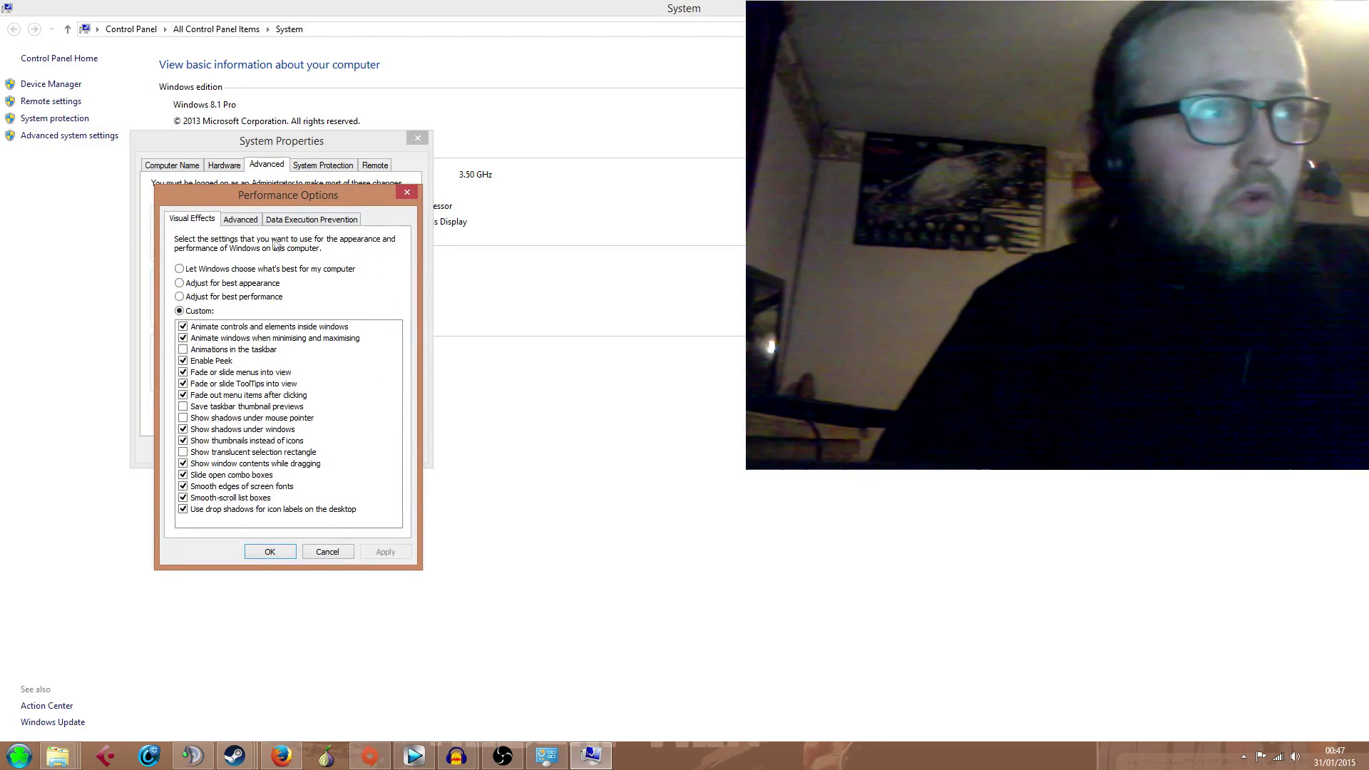
pyautogui.click(241, 221)
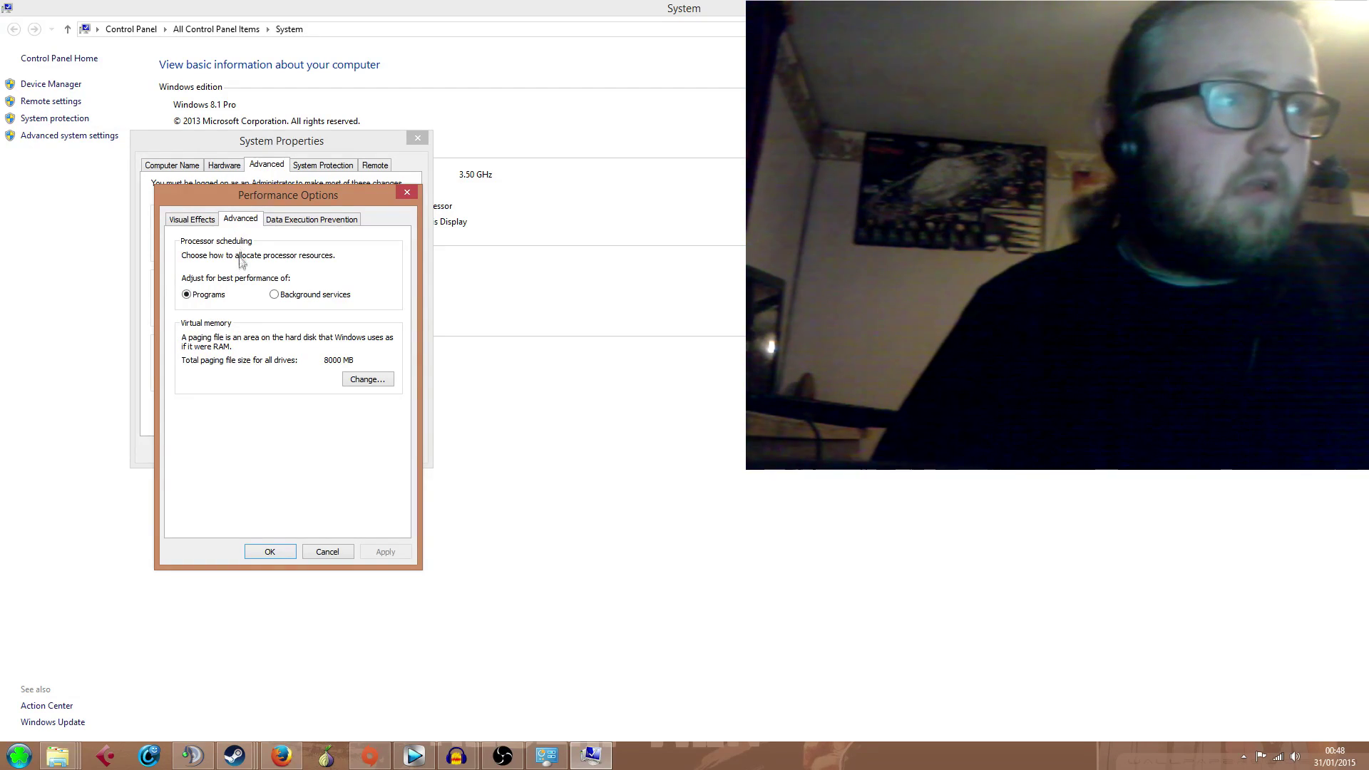
pyautogui.click(366, 383)
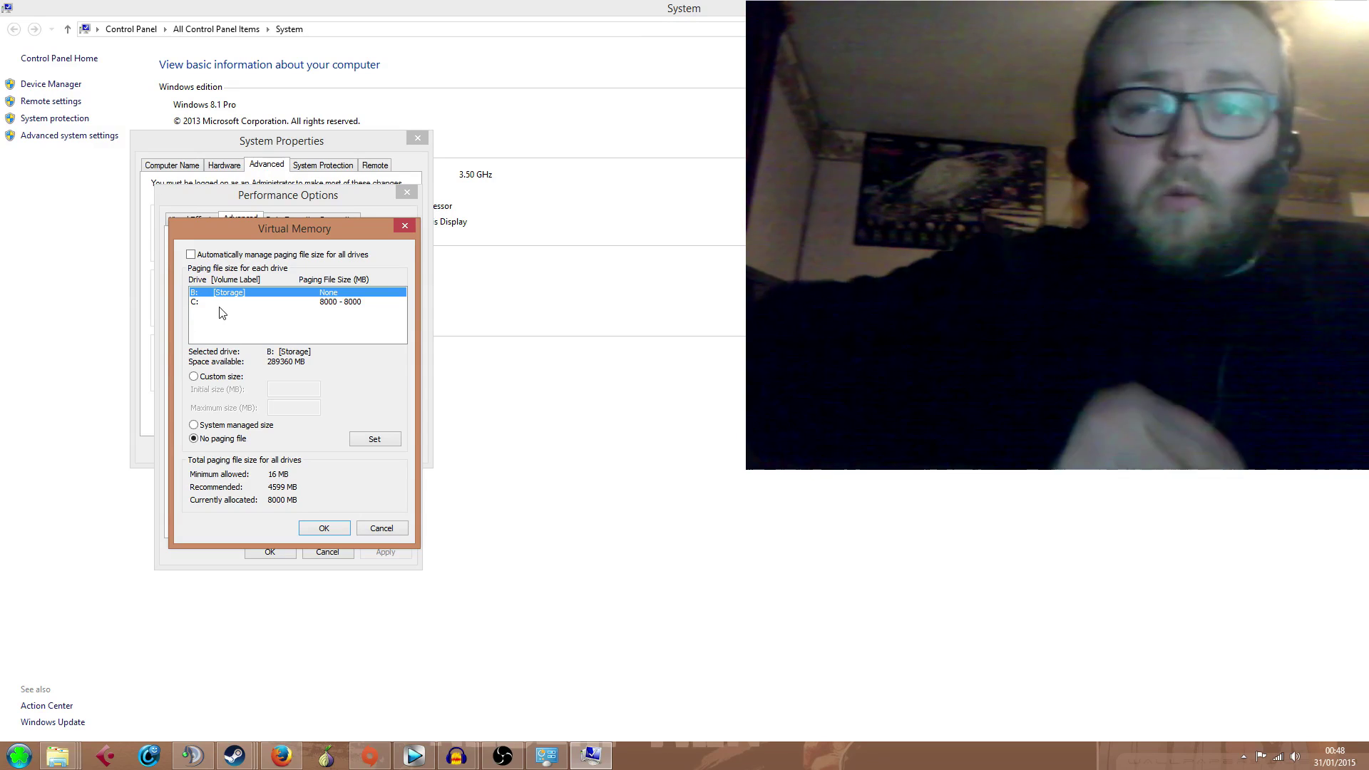
pyautogui.click(220, 302)
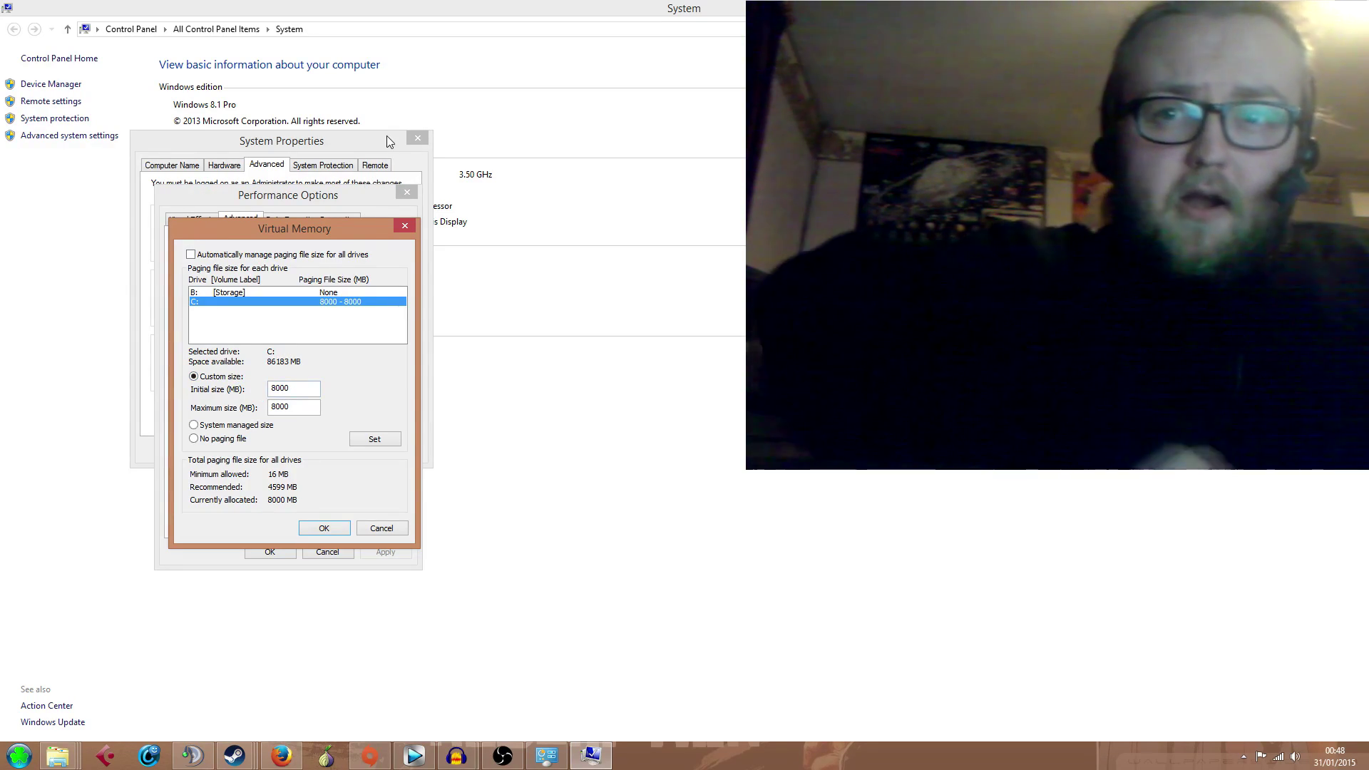
# Step: Confirm drive C's custom 8000/8000 MB paging file and accept the Virtual Memory settings
pyautogui.moveTo(347, 234)
pyautogui.mouseDown()
pyautogui.moveTo(294, 226)
pyautogui.moveTo(222, 177)
pyautogui.mouseUp()
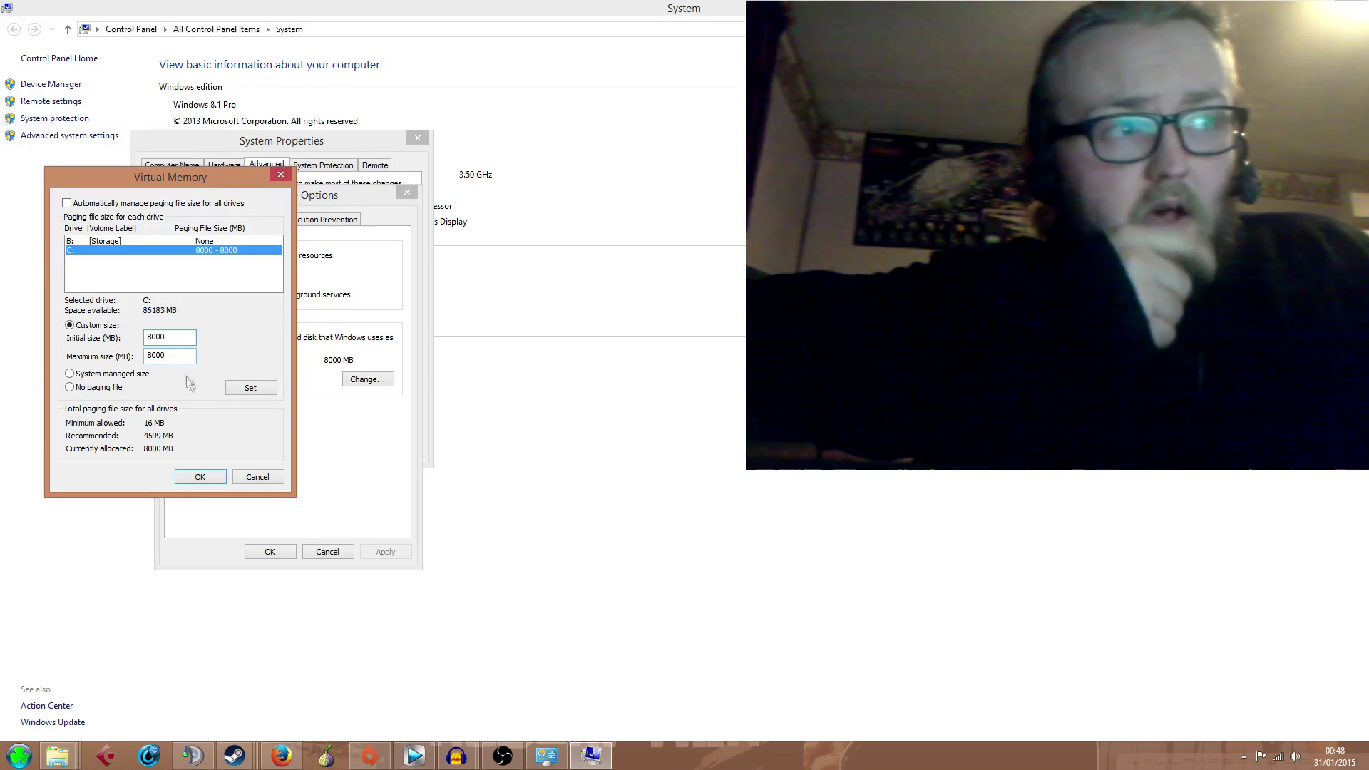
pyautogui.click(208, 474)
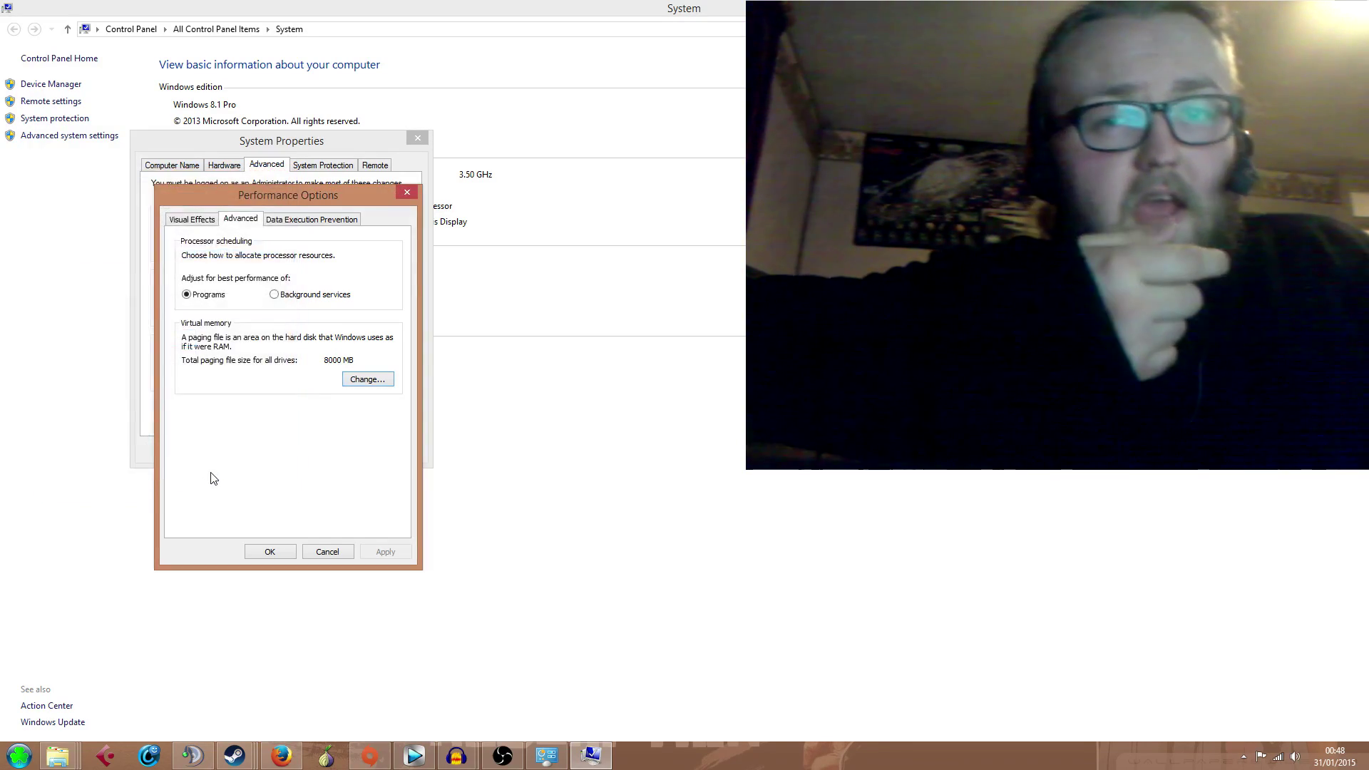
# Step: Accept Performance Options and System Properties, returning to the System page
pyautogui.click(273, 552)
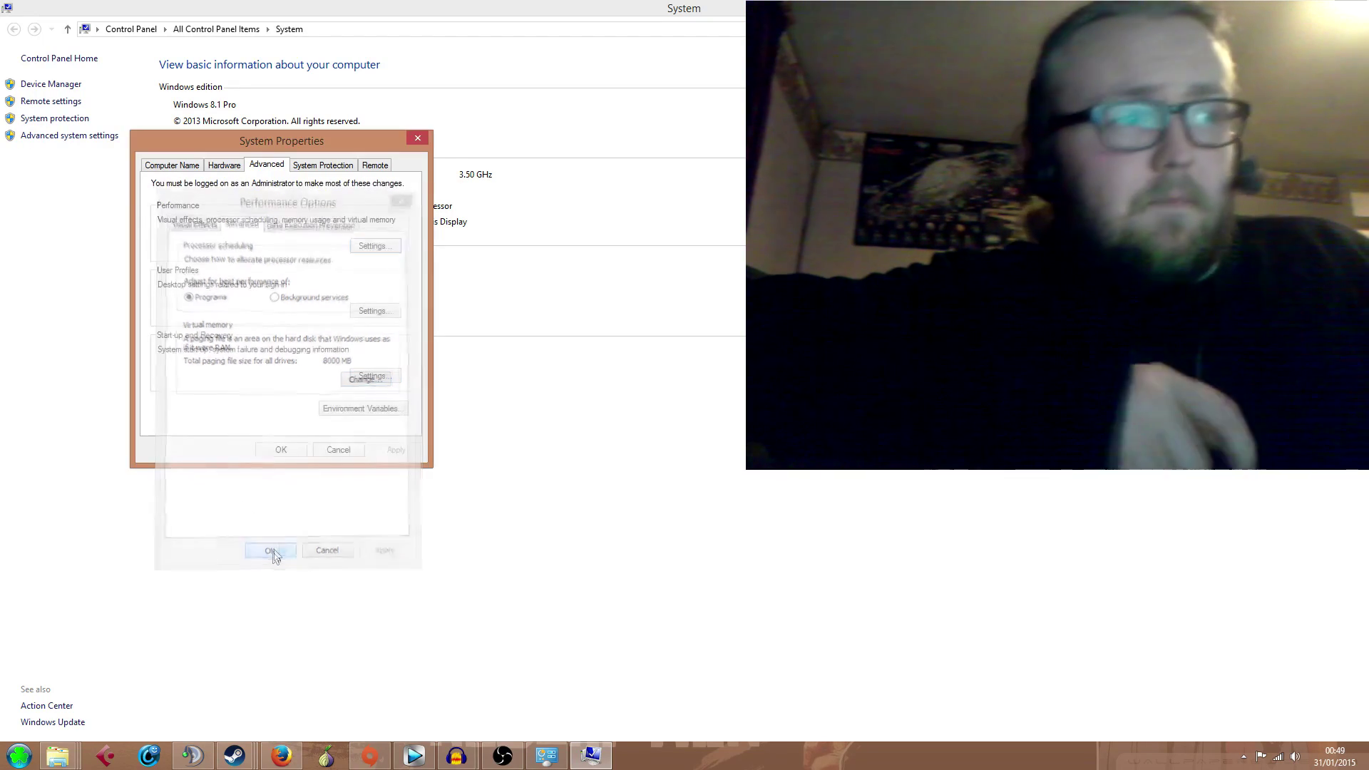
pyautogui.click(282, 448)
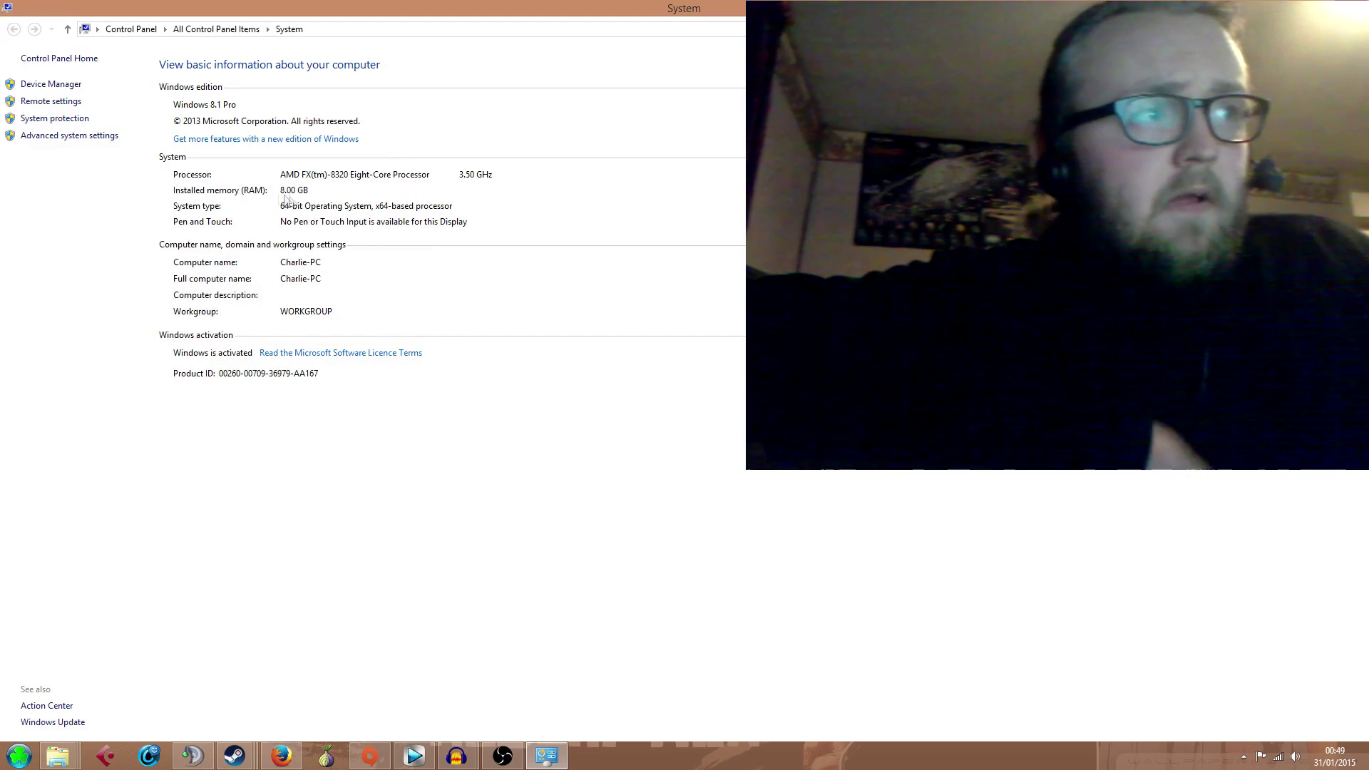